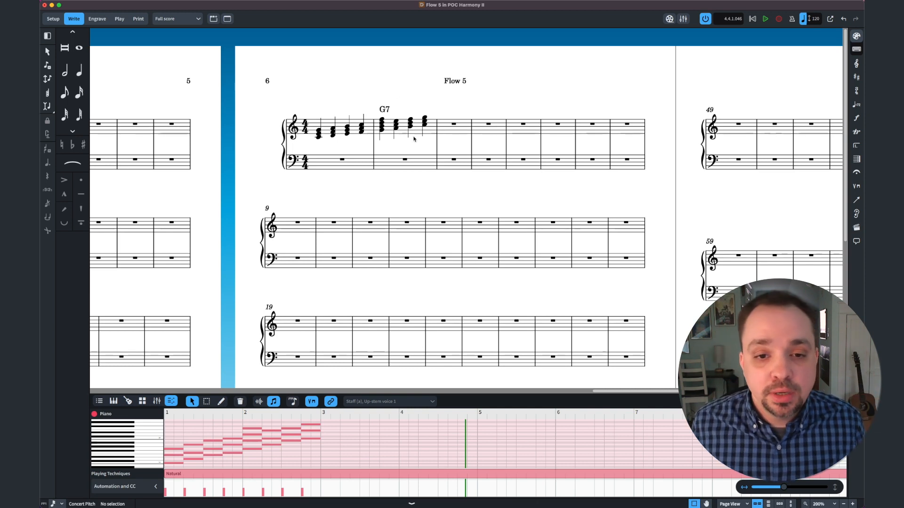
# Enter ascending quarter-note triads of the D minor scale in the treble staff, starting in bar 4.
pyautogui.click(333, 133)
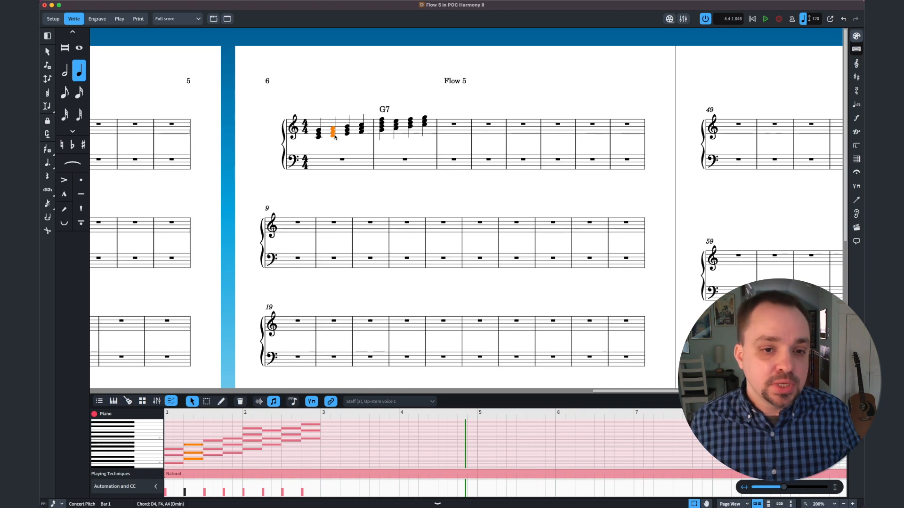
pyautogui.click(482, 133)
pyautogui.hotkey('shift', 'n')
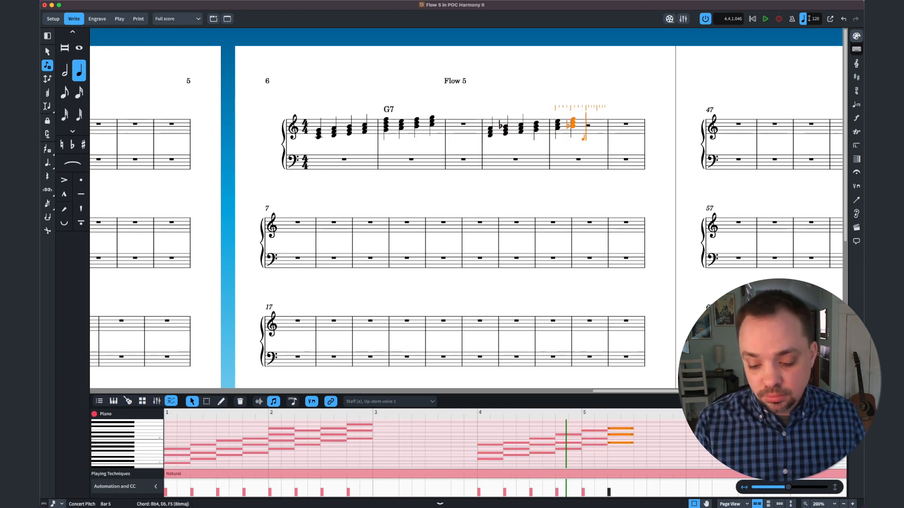
pyautogui.press('Escape')
# Raise the C in bar 5's first chord to C-sharp and add a G on top of that chord.
pyautogui.click(550, 124)
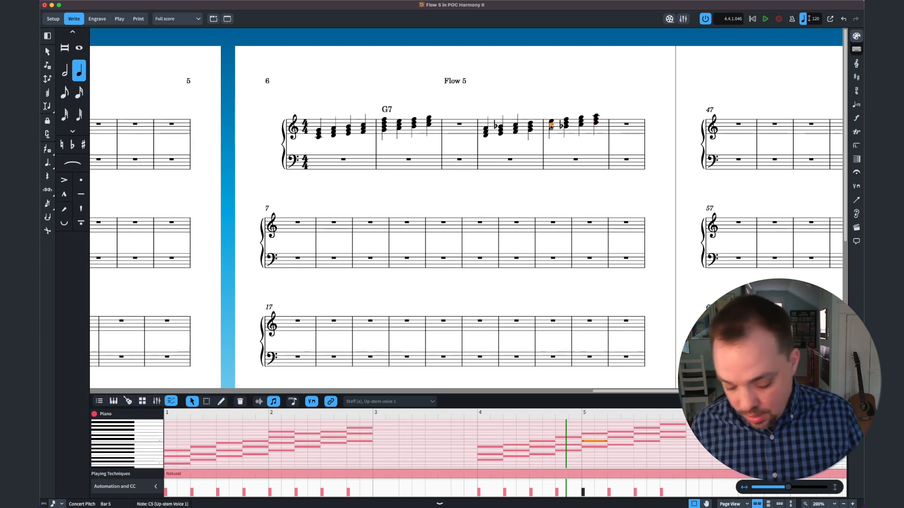
pyautogui.press('=')
pyautogui.press('super+shift+a')
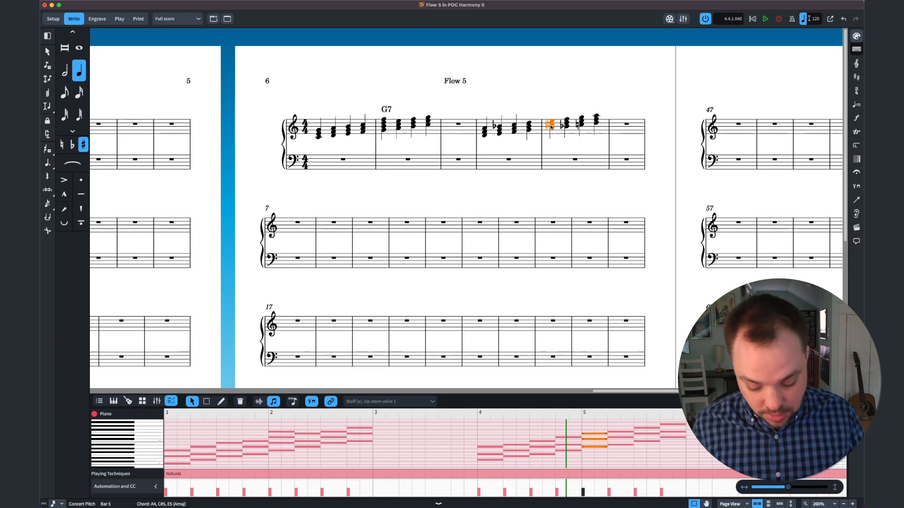
pyautogui.press('Return')
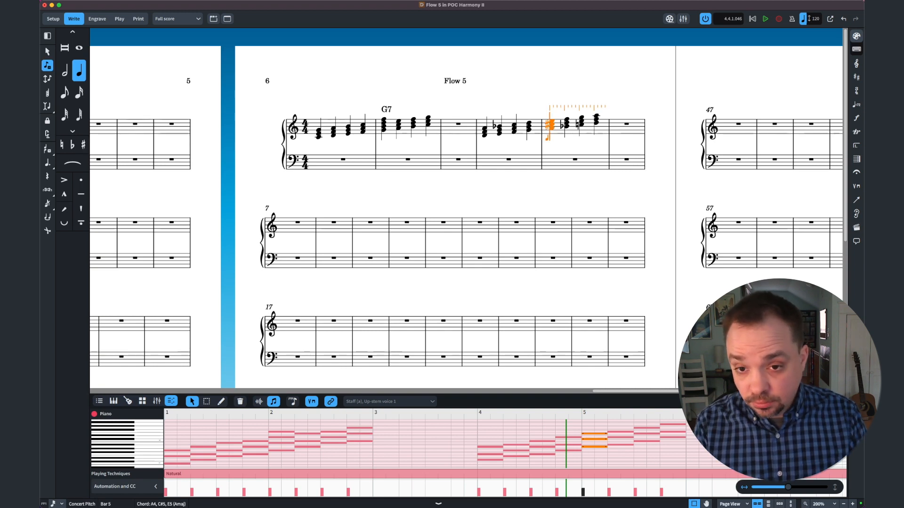
pyautogui.hotkey('alt', 'g')
pyautogui.press('Escape')
# Add the chord symbol A7 above the first chord of bar 5.
pyautogui.hotkey('shift', 'q')
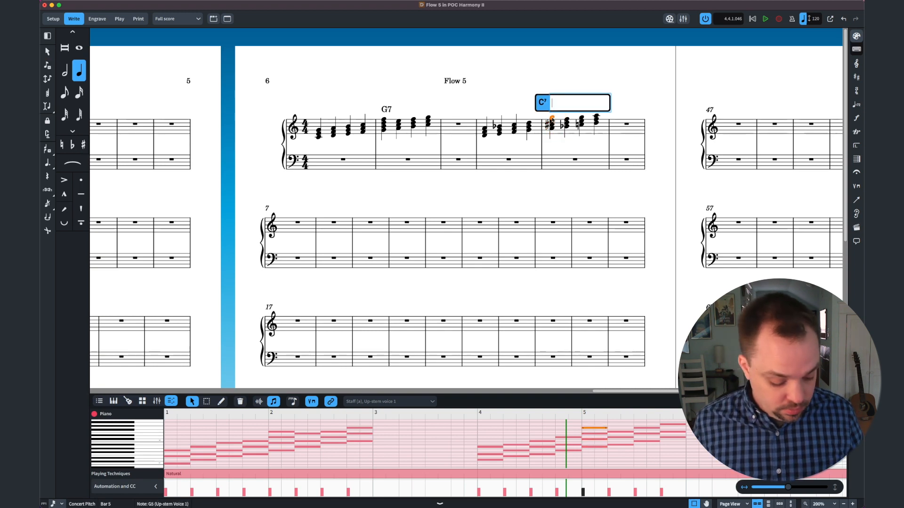
pyautogui.write('A7')
pyautogui.press('Return')
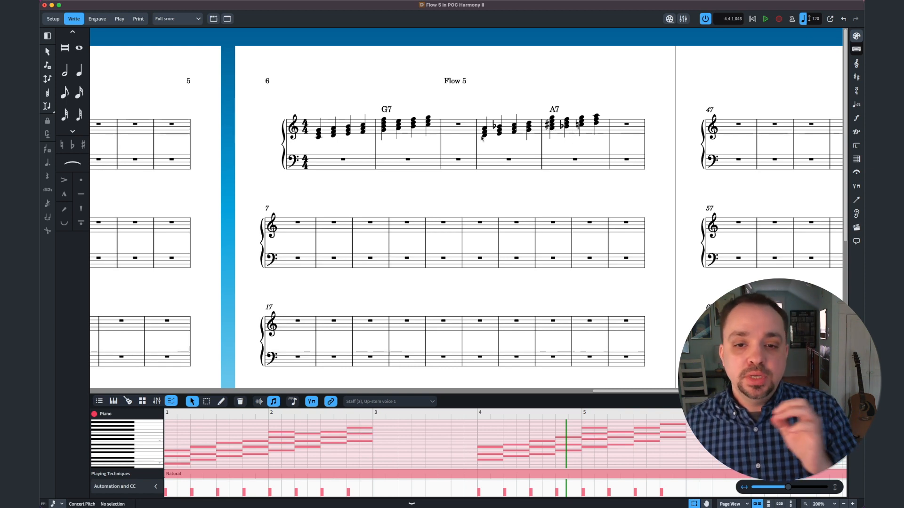
# Enter quarter-note C major, A7 and D minor chords at the start of bar 7 in the treble staff.
pyautogui.click(334, 134)
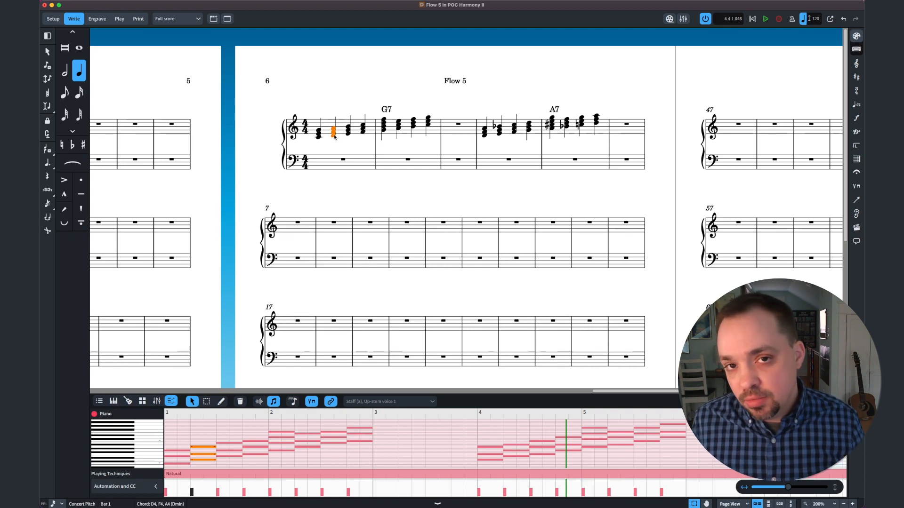
pyautogui.click(297, 221)
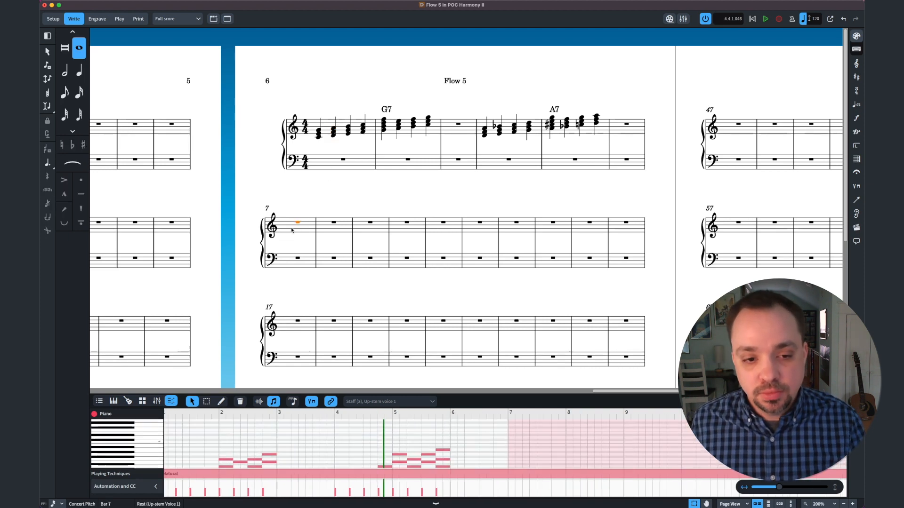
pyautogui.press('Return')
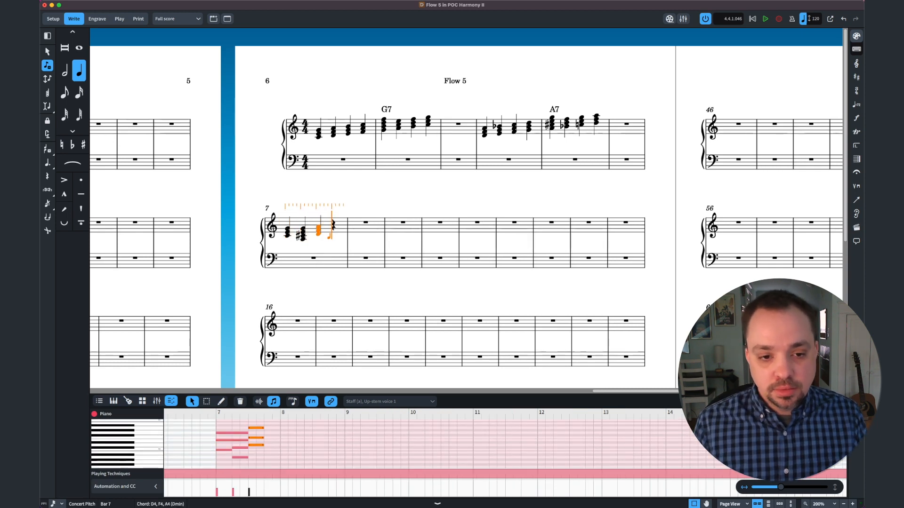
pyautogui.press('Escape')
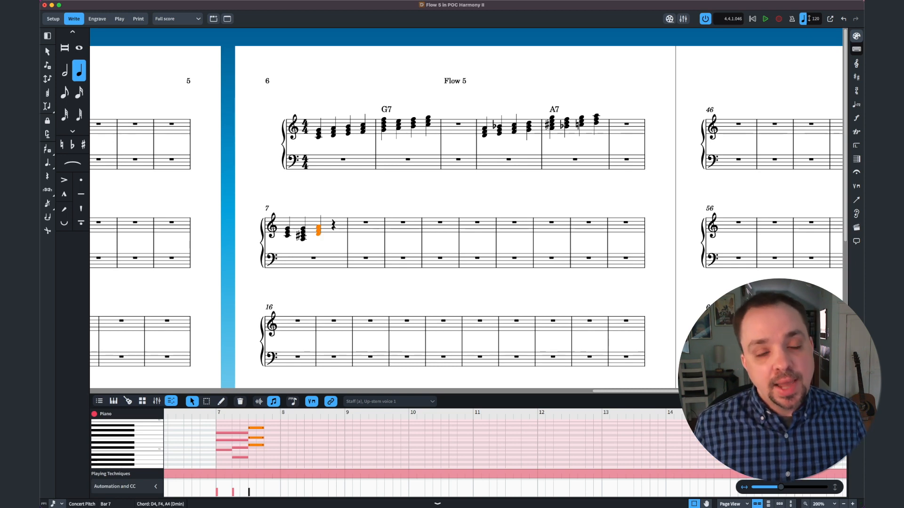
# Continue the ascending quarter-note triads from E minor on bar 7's last beat to C major in bar 9.
pyautogui.click(333, 227)
pyautogui.hotkey('shift', 'n')
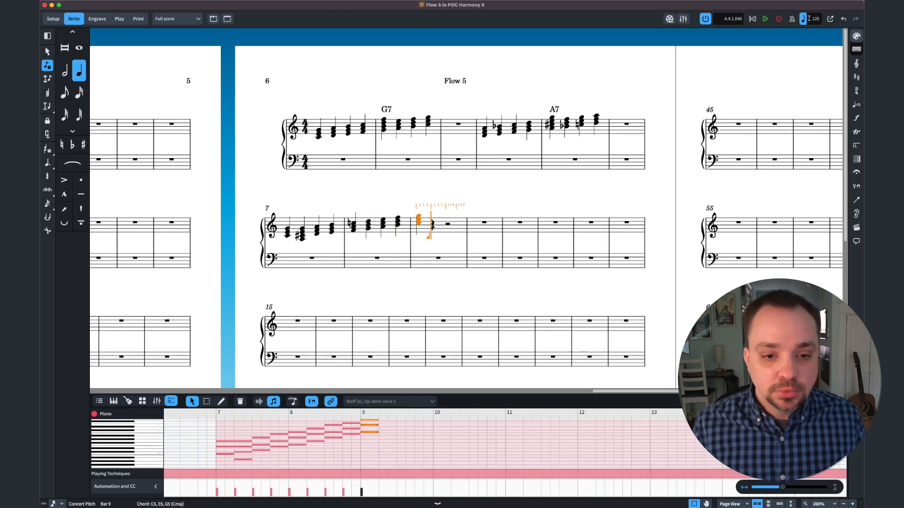
pyautogui.press('Escape')
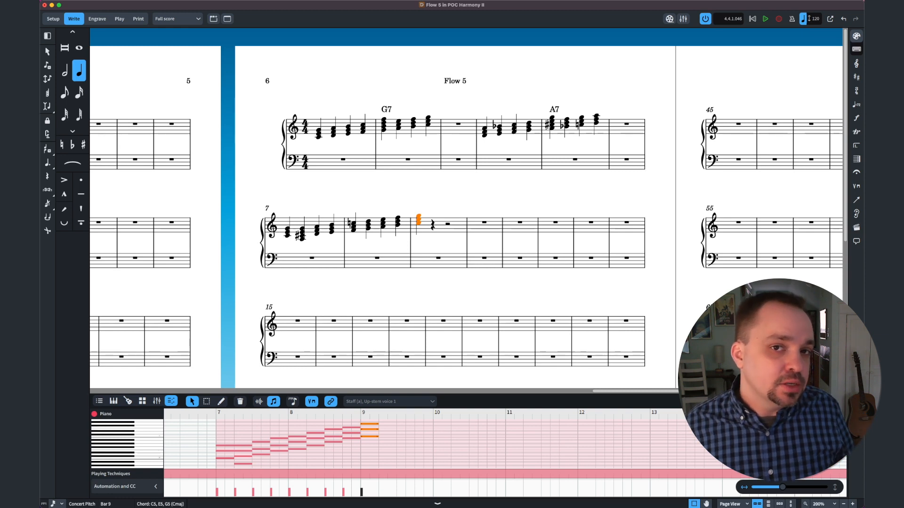
# Play back the chord progression starting at bar 7, stopping after it reaches bar 9.
pyautogui.click(287, 230)
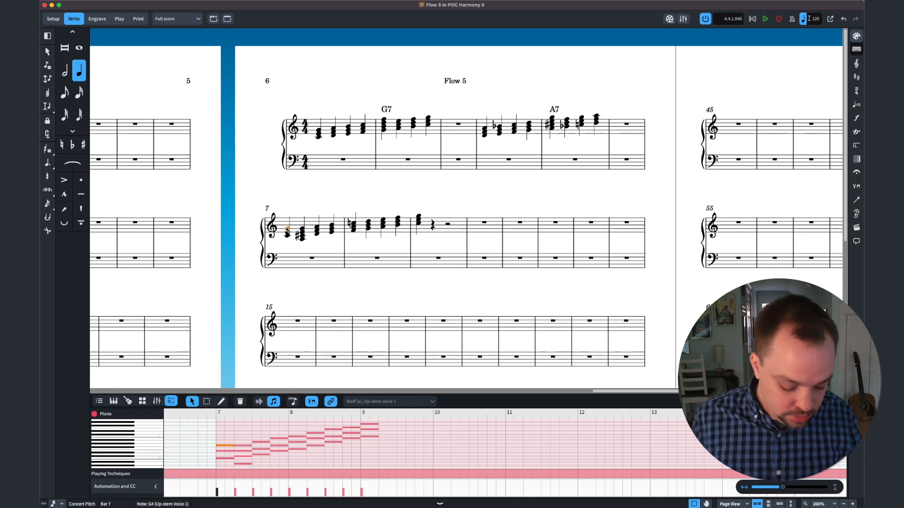
pyautogui.press('space')
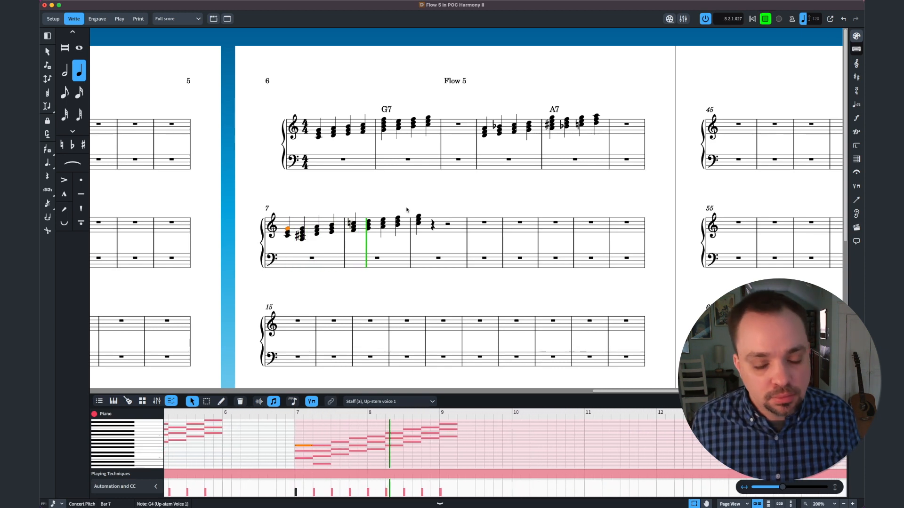
pyautogui.press('space')
pyautogui.press('Escape')
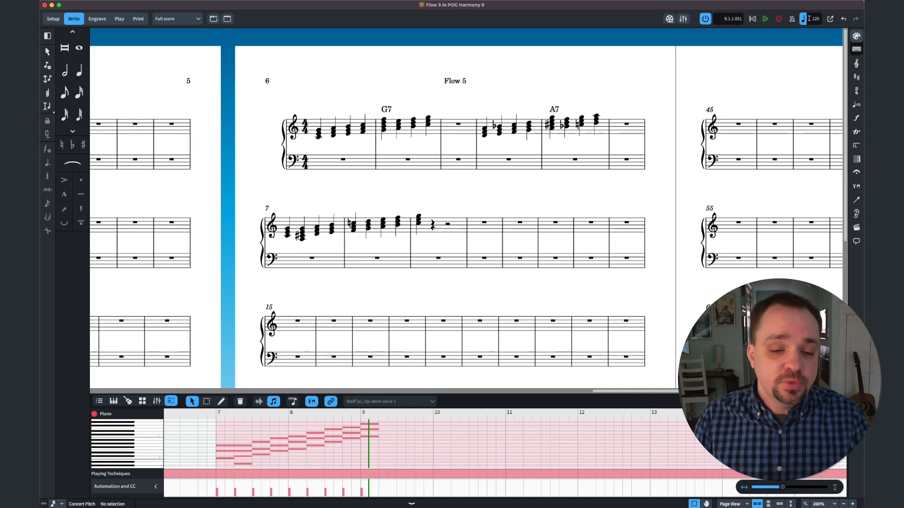
# Delete the B diminished triad on the third beat of bar 2 in Flow 5.
pyautogui.click(414, 128)
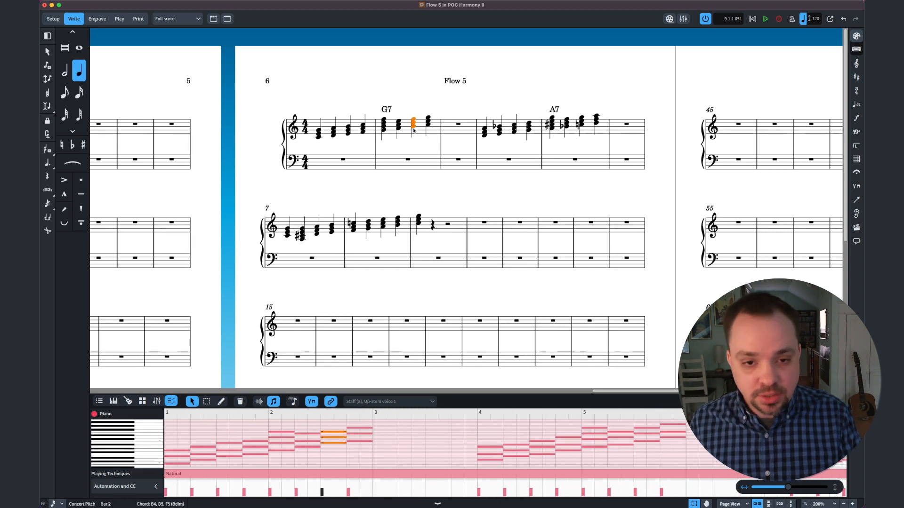
pyautogui.press('Delete')
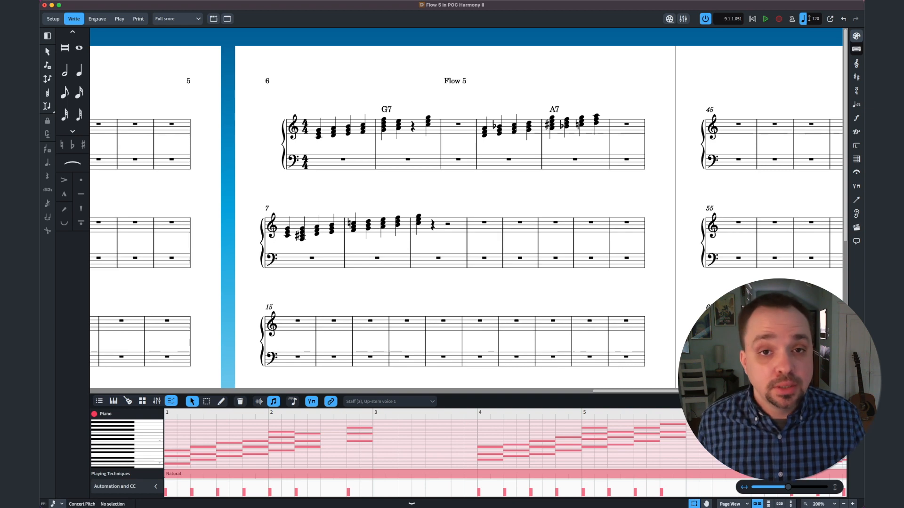
# Go to Flow 6 and examine its melody and chord symbols from the opening C through the F6 in bar 6.
pyautogui.hscroll(-10, 466, 276)
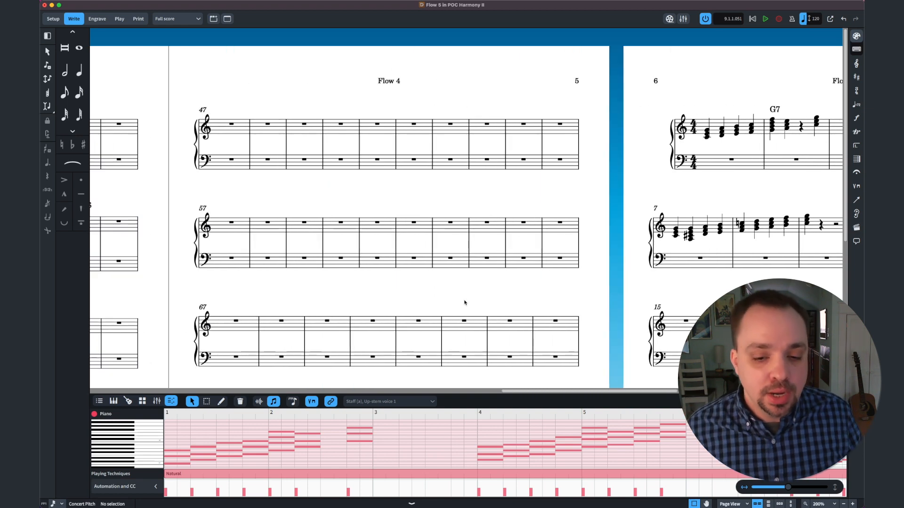
pyautogui.moveTo(506, 396); pyautogui.dragTo(78, 413)
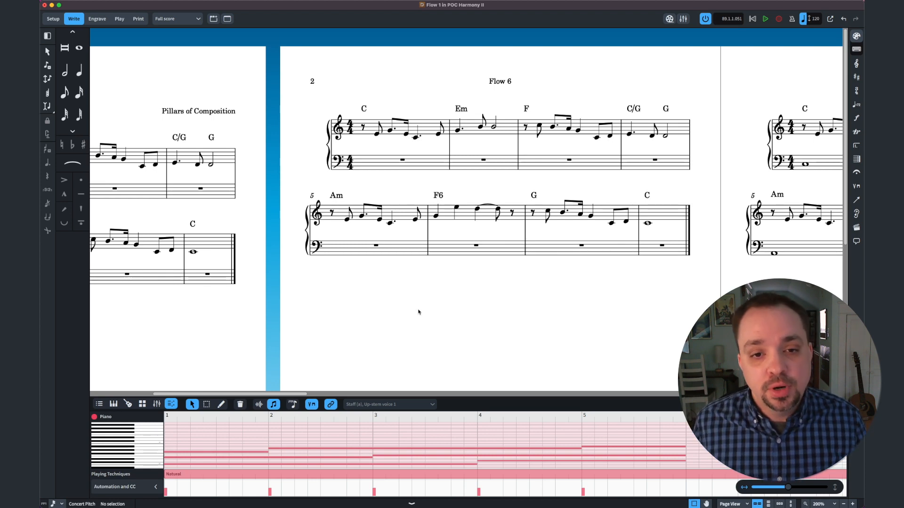
pyautogui.click(364, 108)
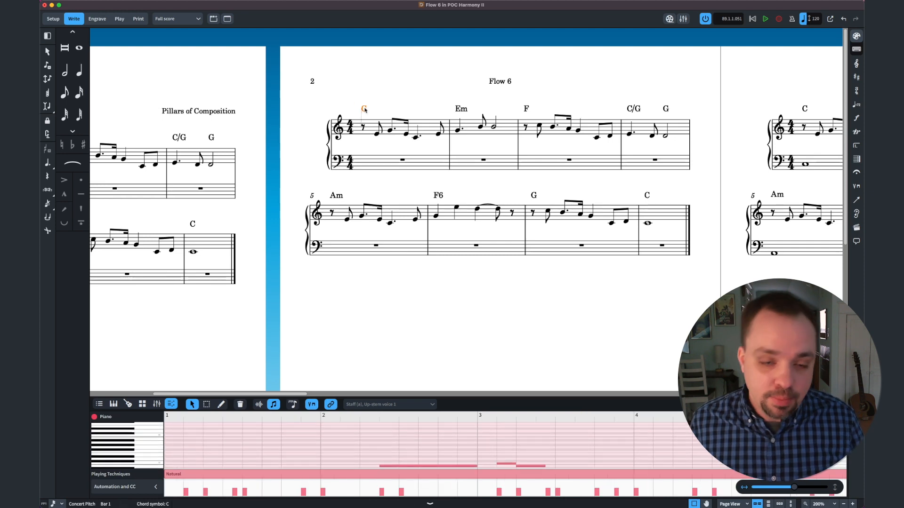
pyautogui.click(460, 109)
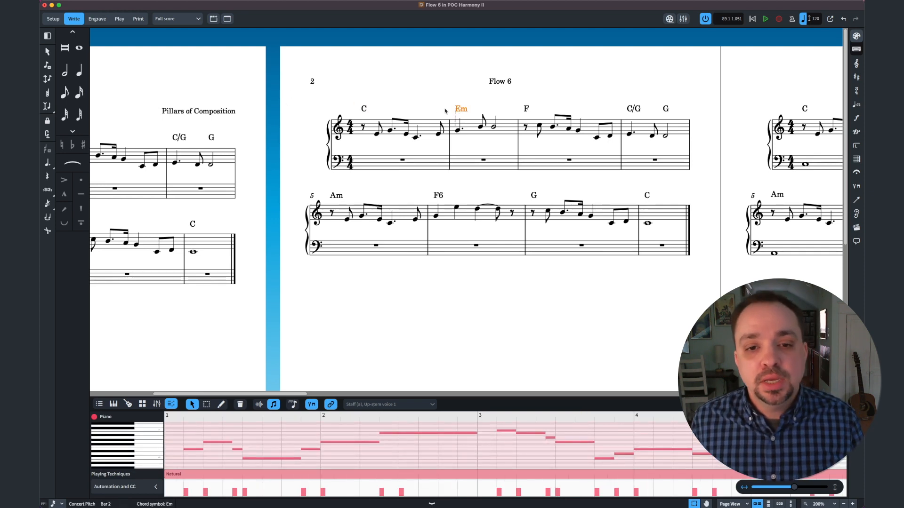
pyautogui.click(423, 108)
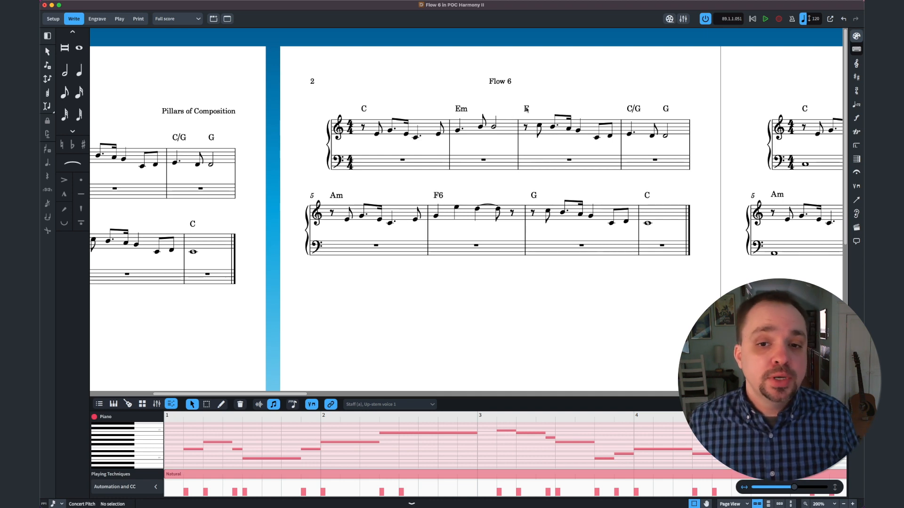
pyautogui.click(526, 109)
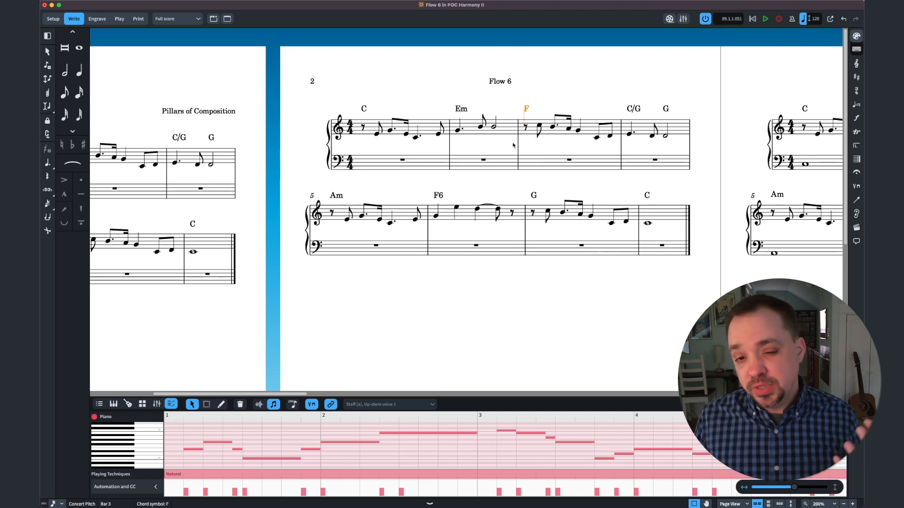
pyautogui.click(493, 127)
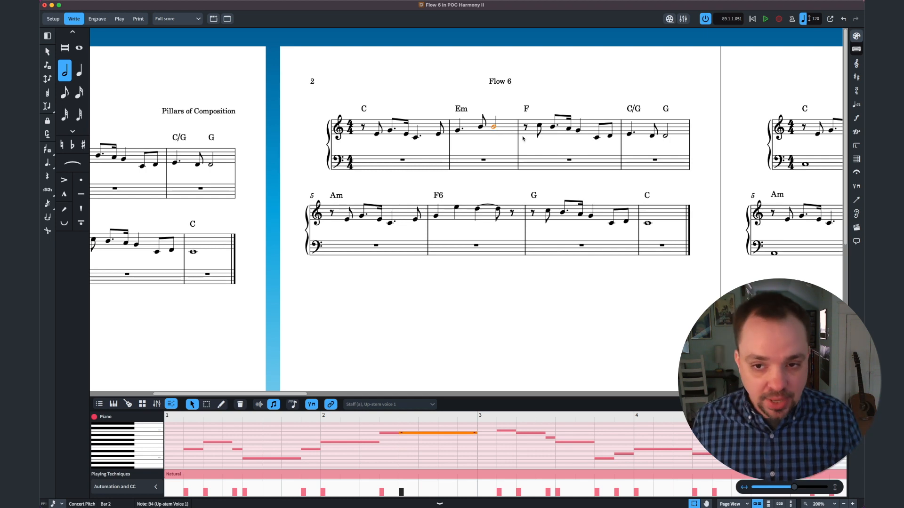
pyautogui.click(624, 108)
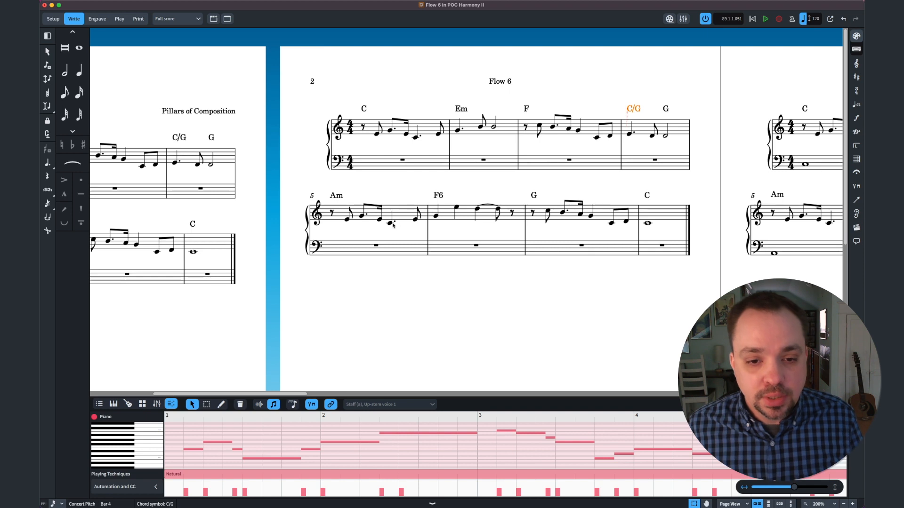
pyautogui.click(434, 196)
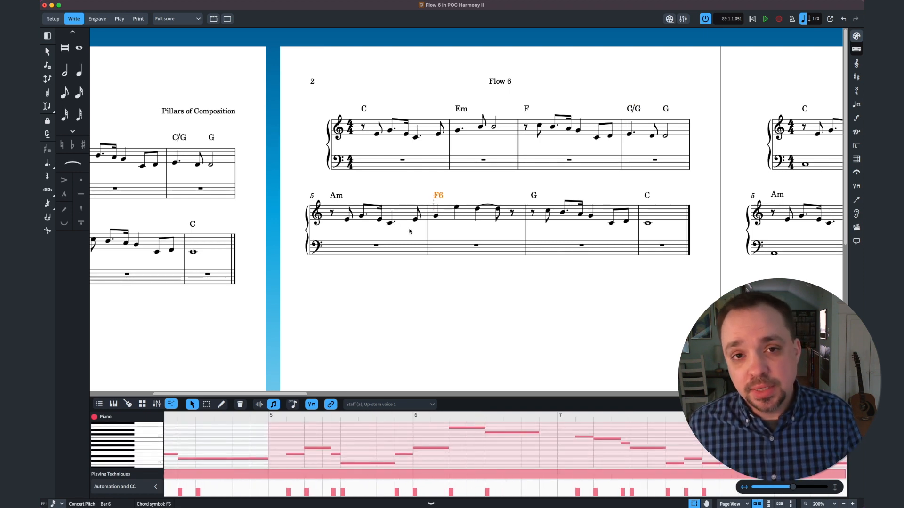
pyautogui.click(391, 224)
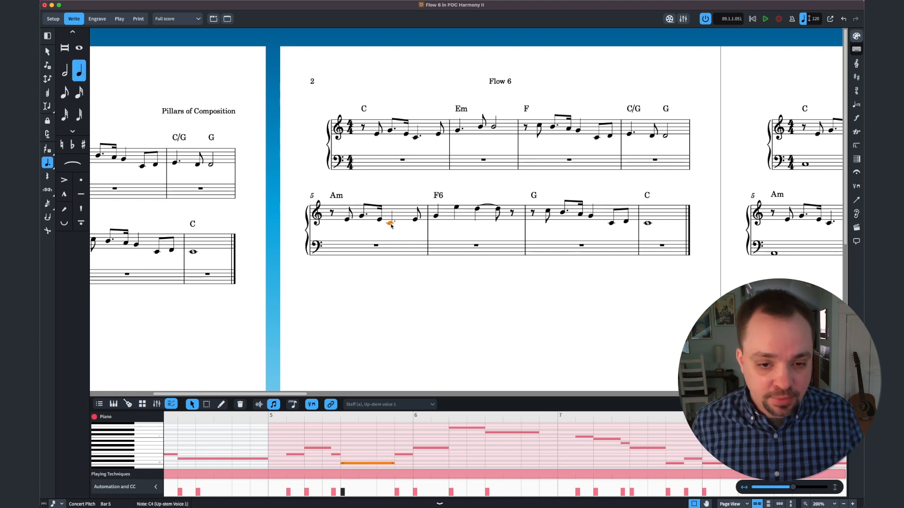
pyautogui.press('Right')
pyautogui.press('Escape')
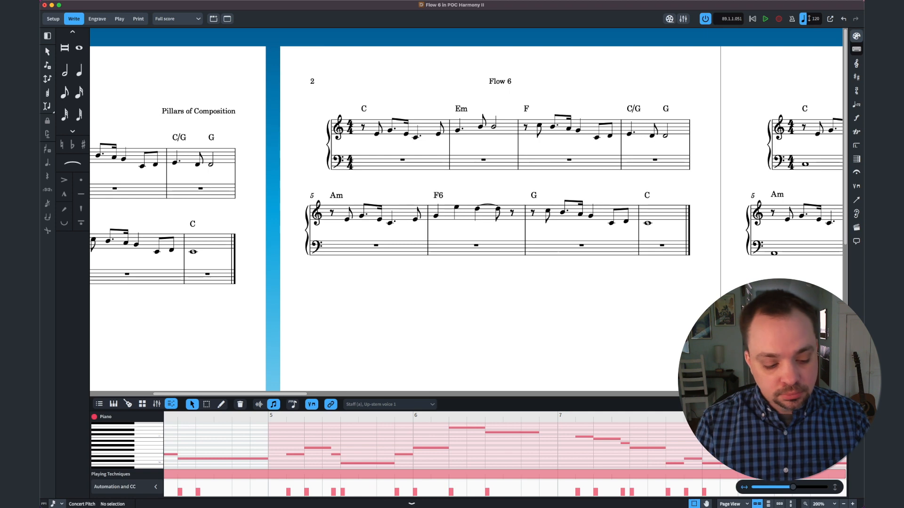
# Add the chord symbol C7 above the dotted quarter note C in bar 5 of Flow 6.
pyautogui.click(389, 224)
pyautogui.hotkey('shift', 'q')
pyautogui.write('C7')
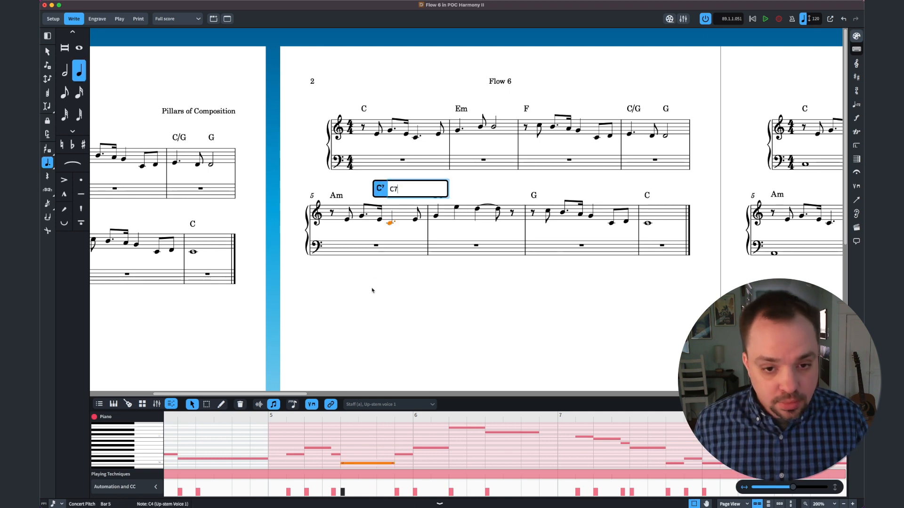
pyautogui.press('Return')
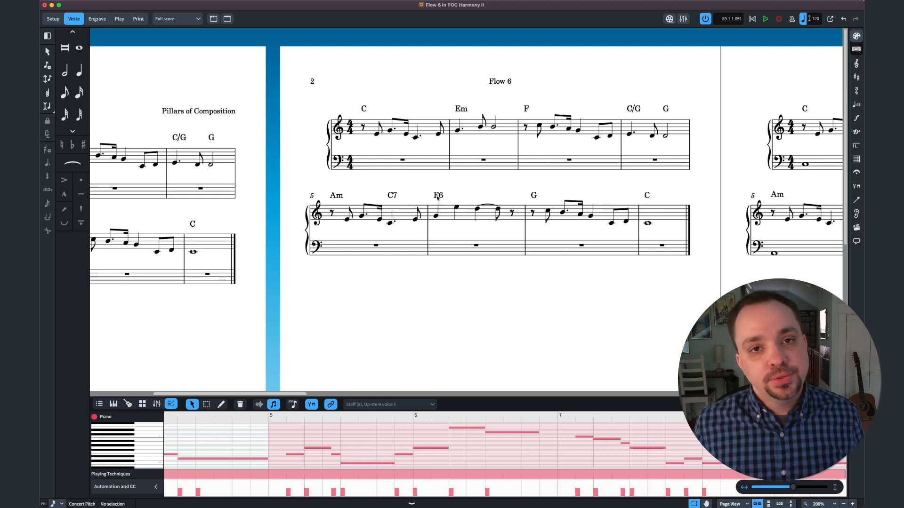
# Add the chord symbol D7 above the tied D in bar 6, ahead of the G chord.
pyautogui.click(535, 197)
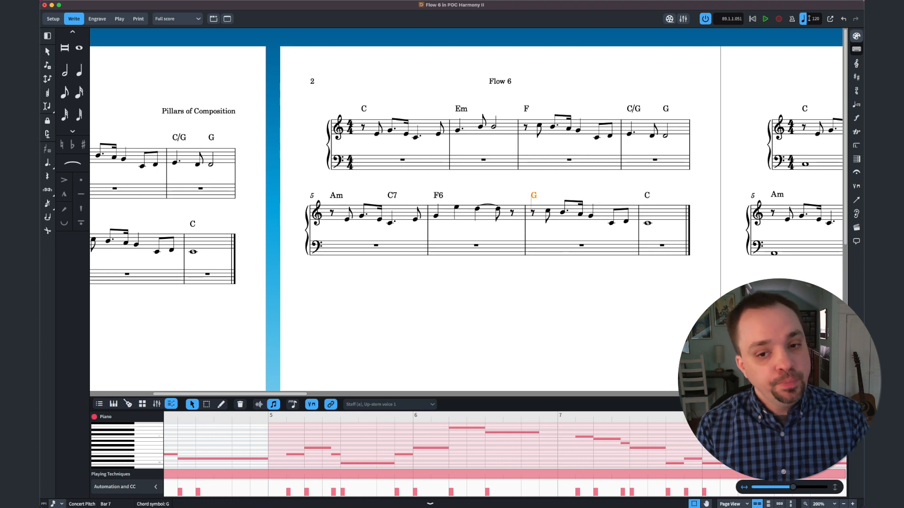
pyautogui.click(477, 210)
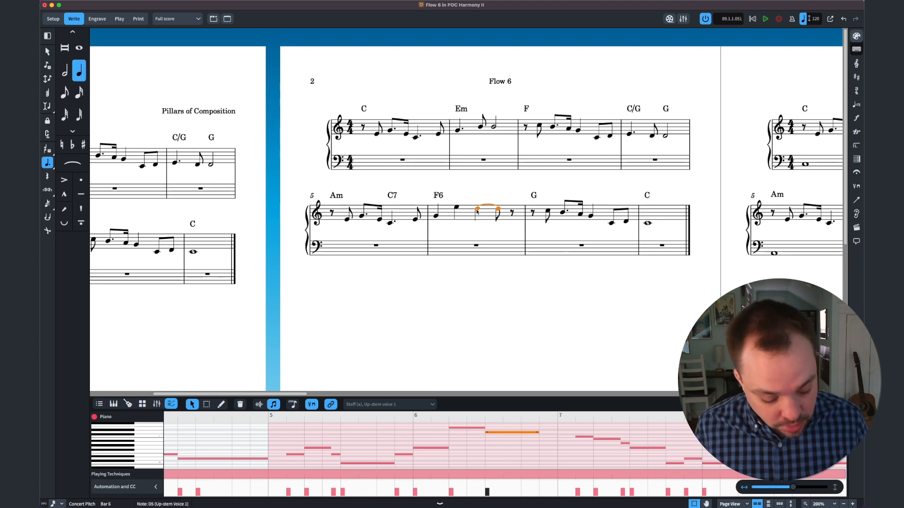
pyautogui.hotkey('shift', 'q')
pyautogui.write('D7')
pyautogui.press('Return')
pyautogui.press('Escape')
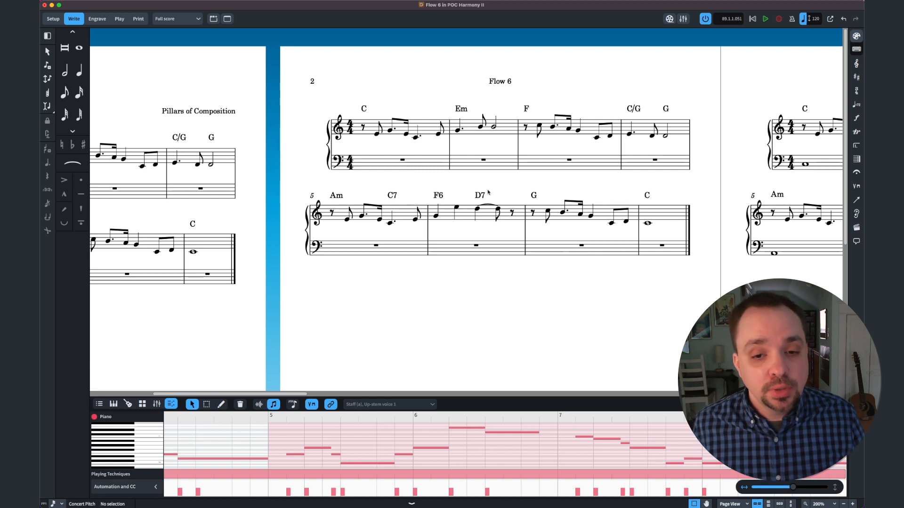
# Enter bass-staff half notes F and F in bar 6 and G at the start of bar 7.
pyautogui.doubleClick(436, 252)
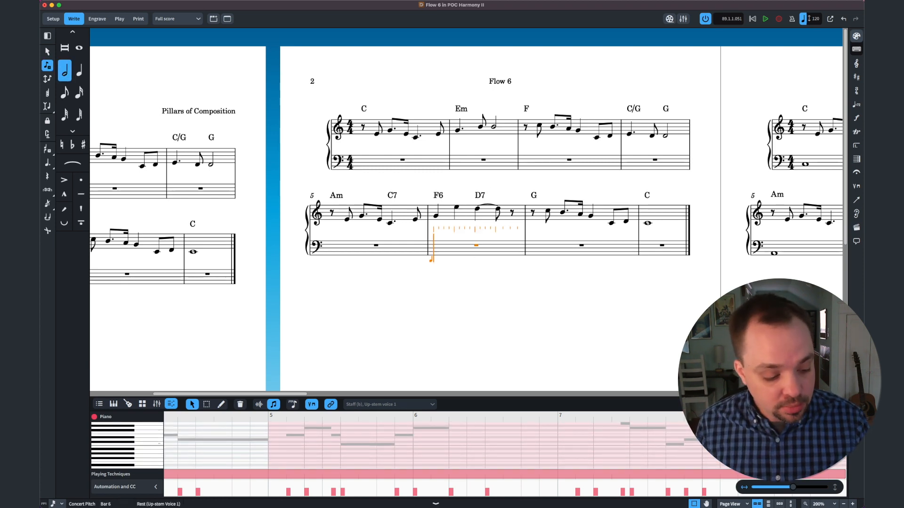
pyautogui.press('f')
pyautogui.press('d')
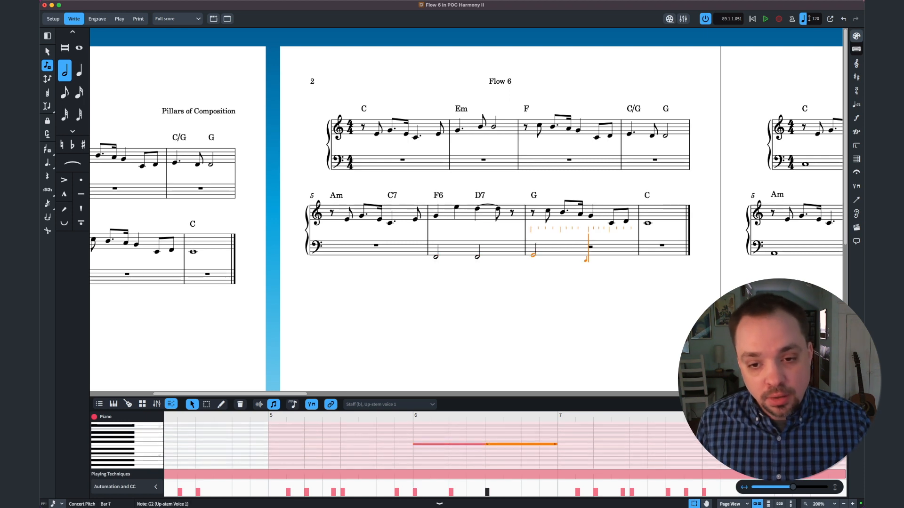
pyautogui.press('g')
pyautogui.press('Escape')
pyautogui.press('Escape')
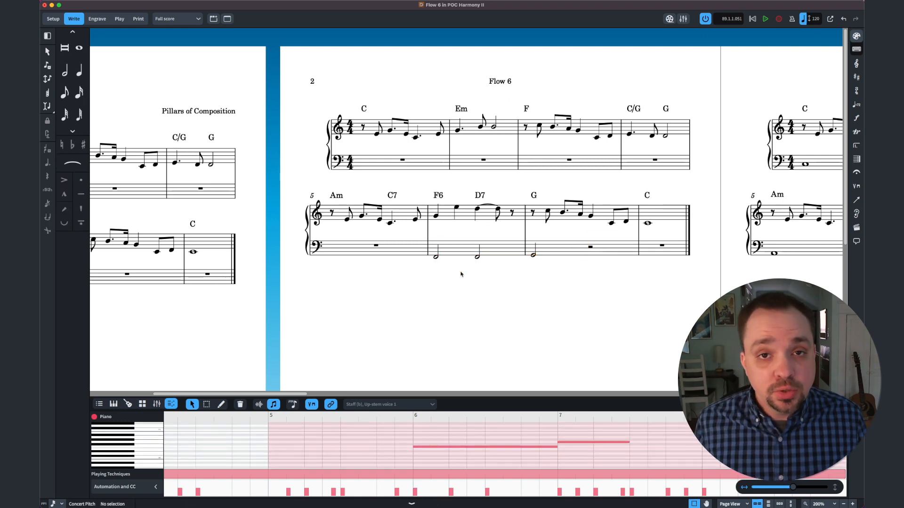
# Raise the second bass half note in bar 6 to F-sharp under the D7 chord.
pyautogui.click(477, 257)
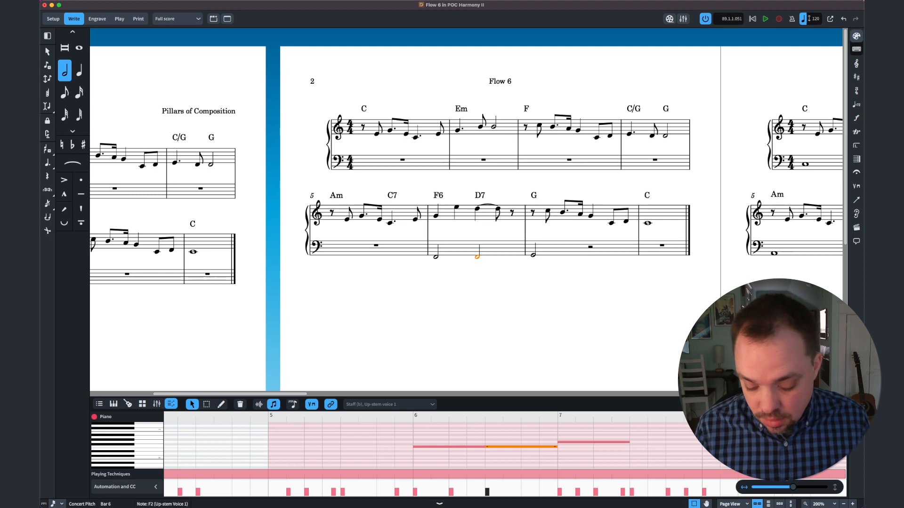
pyautogui.press('=')
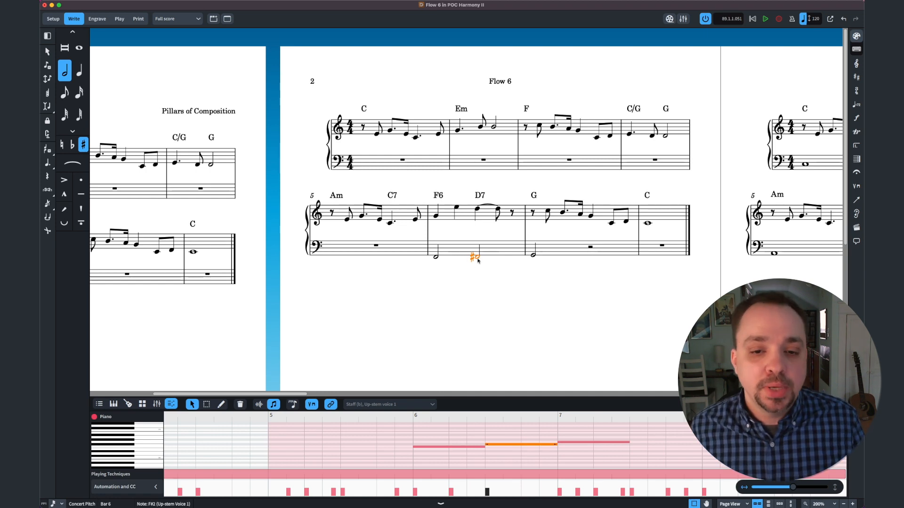
pyautogui.click(475, 283)
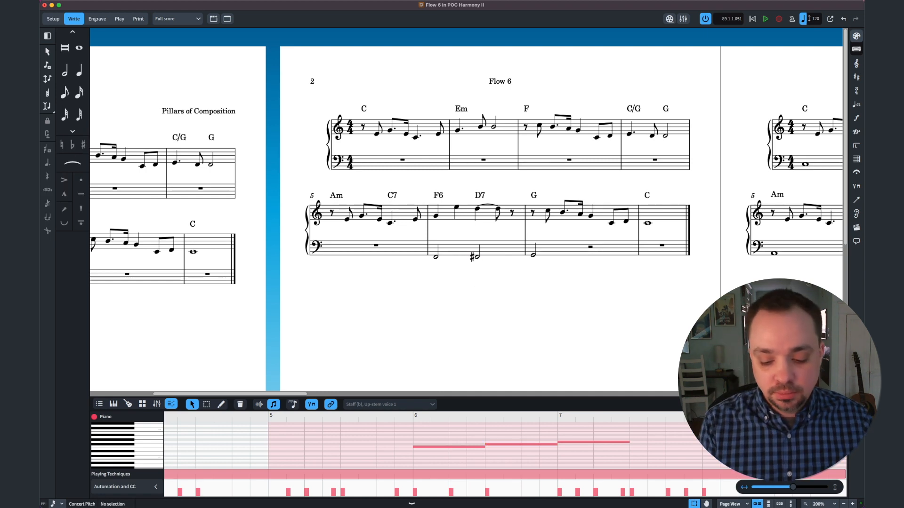